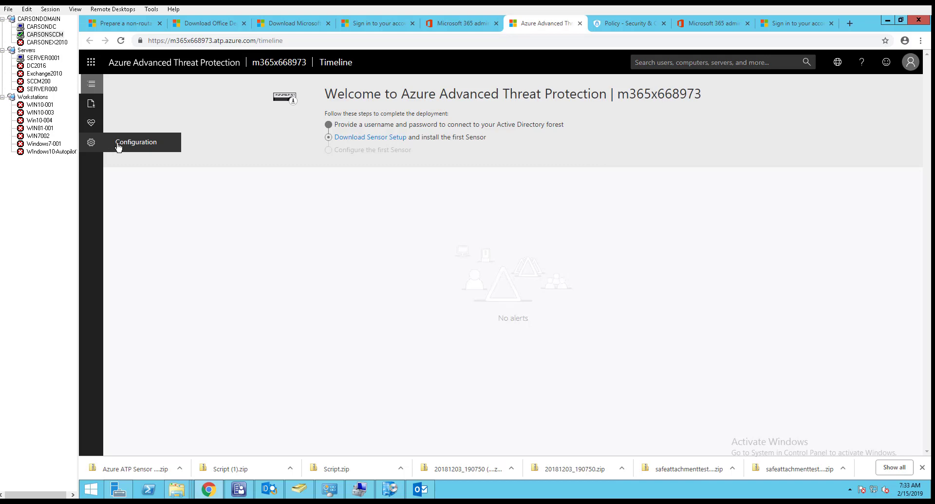
Open the Azure ATP configuration and review the Directory services credentials and the available settings categories
left_click(118, 146)
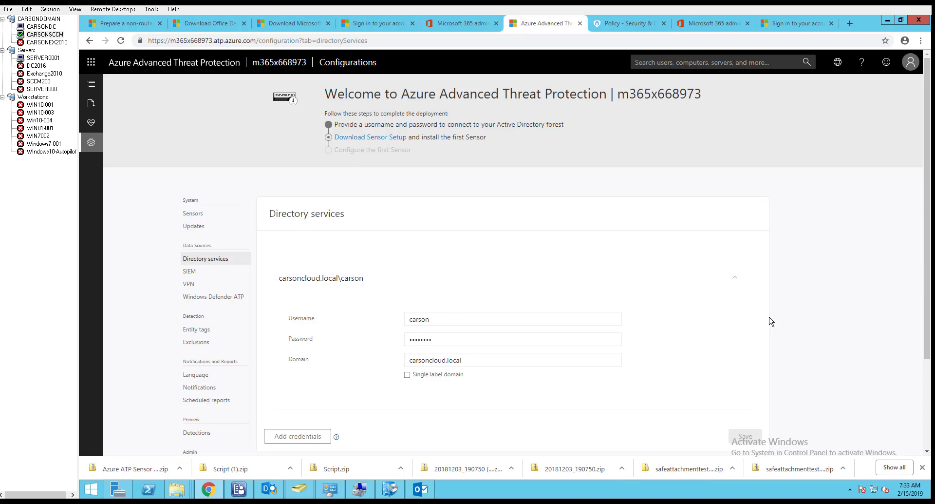
left_click_drag(928, 266, 914, 323)
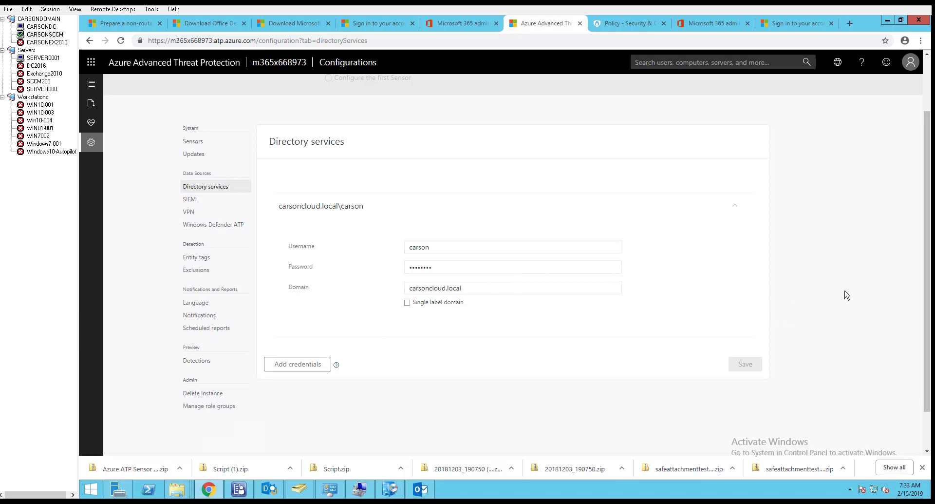
scroll(851, 269, "up", 2)
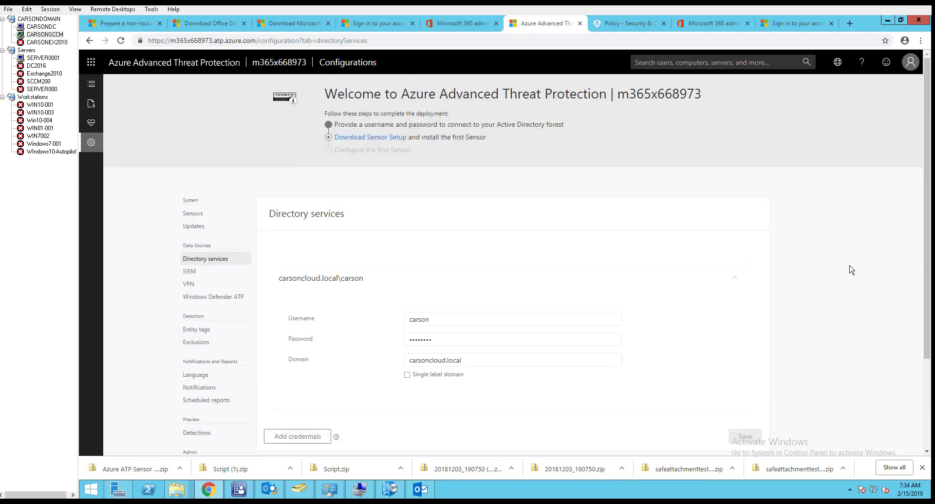
Download the sensor setup package from the Sensors configuration and select the access key for copying
left_click(363, 141)
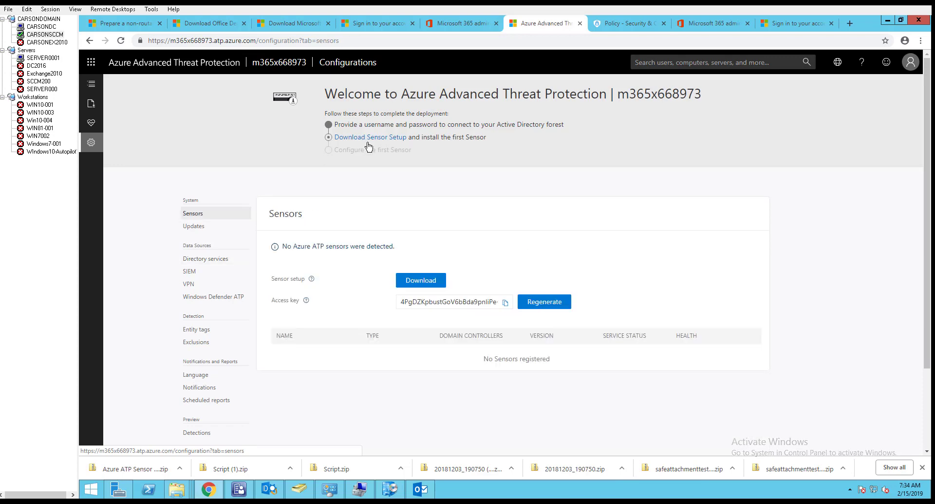
left_click(419, 286)
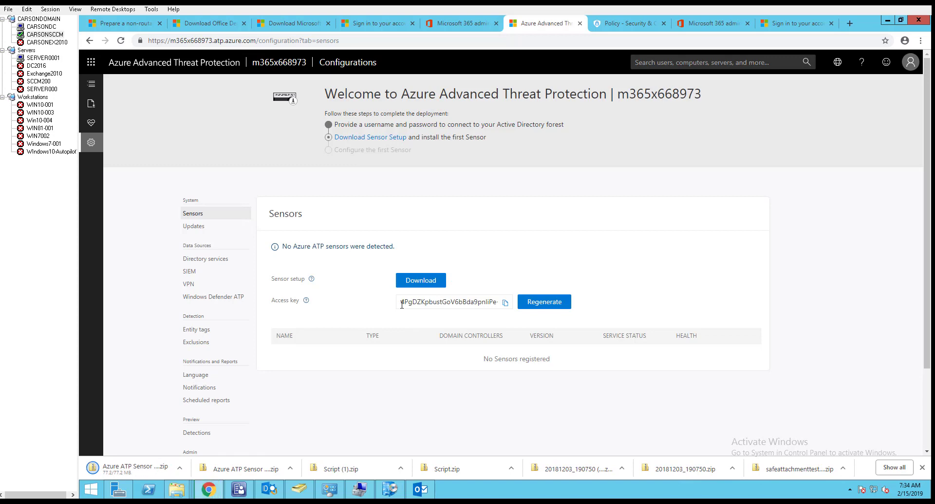
mouse_move(402, 304)
left_mouse_down()
mouse_move(414, 303)
mouse_move(411, 319)
left_mouse_up()
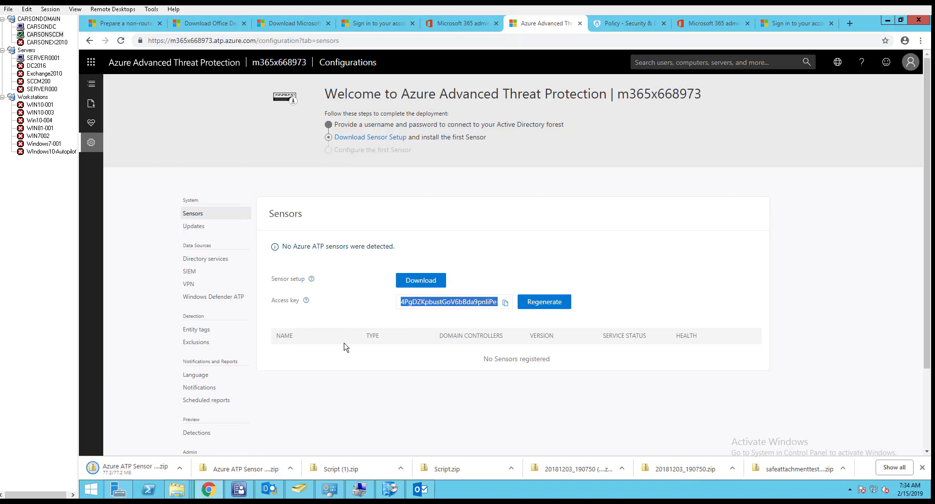
Locate the downloaded Azure ATP Sensor Setup.zip in its folder and extract it to the default Azure ATP Sensor Setup folder
left_click(179, 470)
left_click(205, 435)
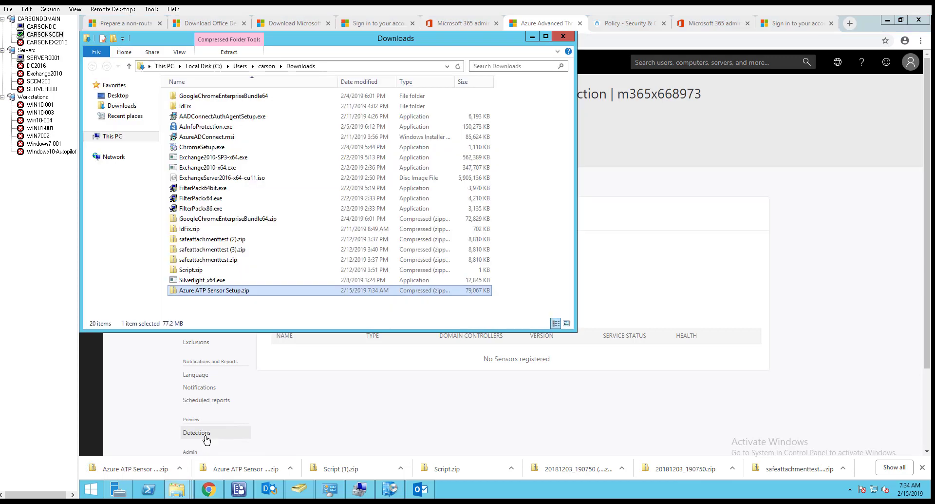
right_click(241, 291)
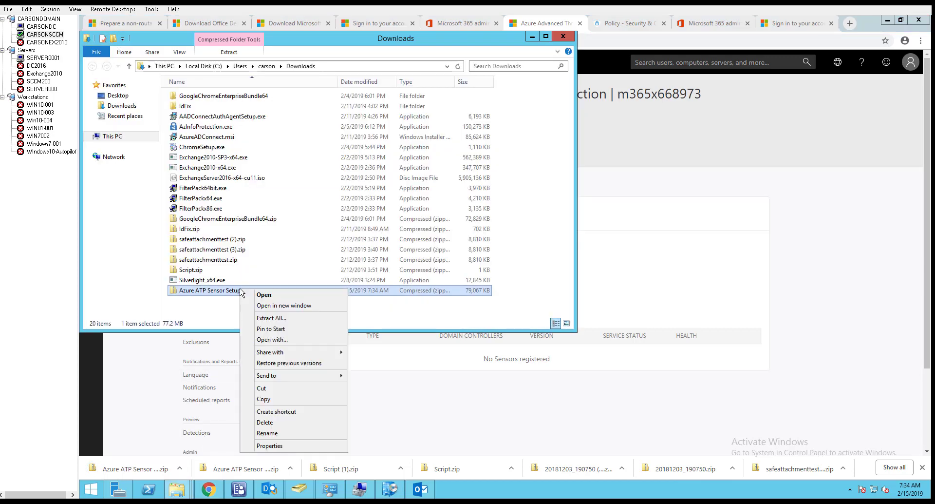
left_click(276, 320)
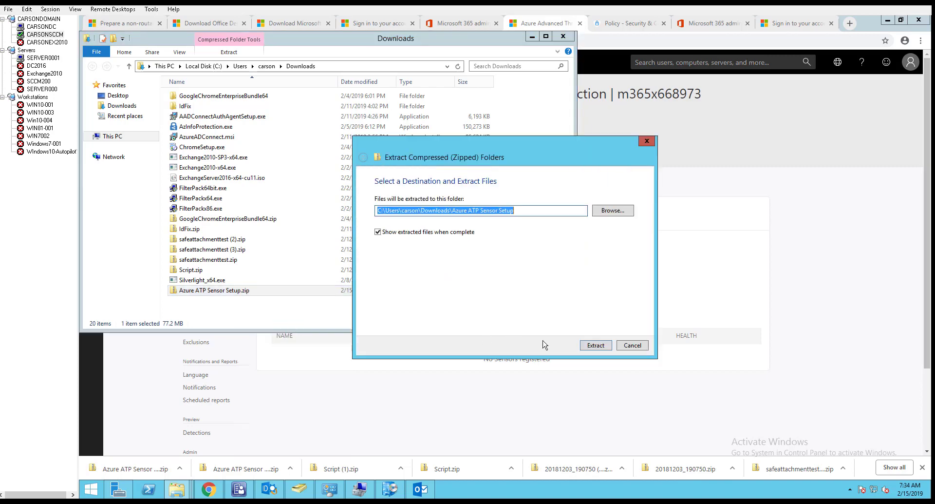
left_click(596, 345)
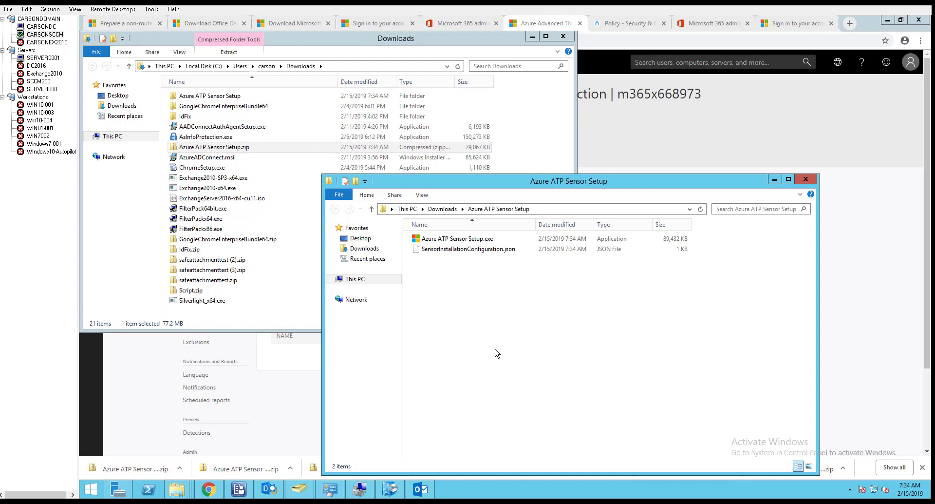
Copy both extracted sensor files into the network folder \\carsondc\deploy\Software\Azure ATP Sensor Setup
key("ctrl+a")
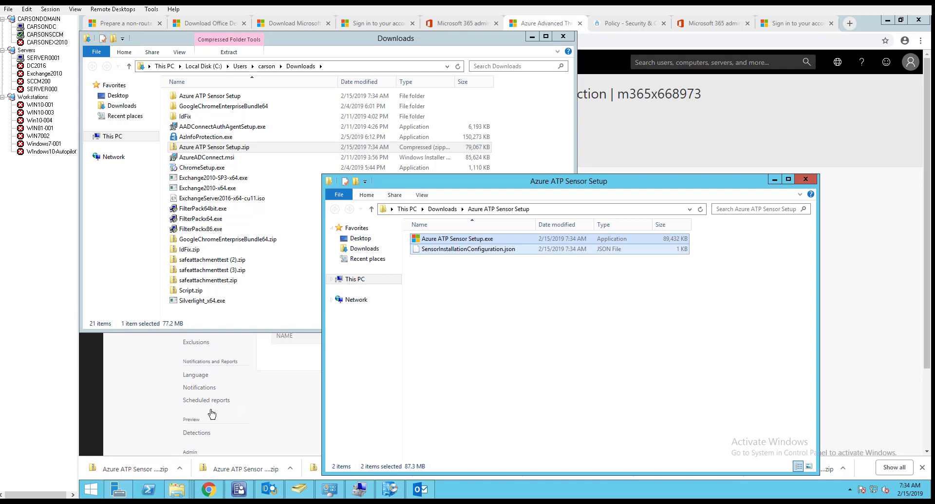
mouse_move(173, 493)
right_click(90, 489)
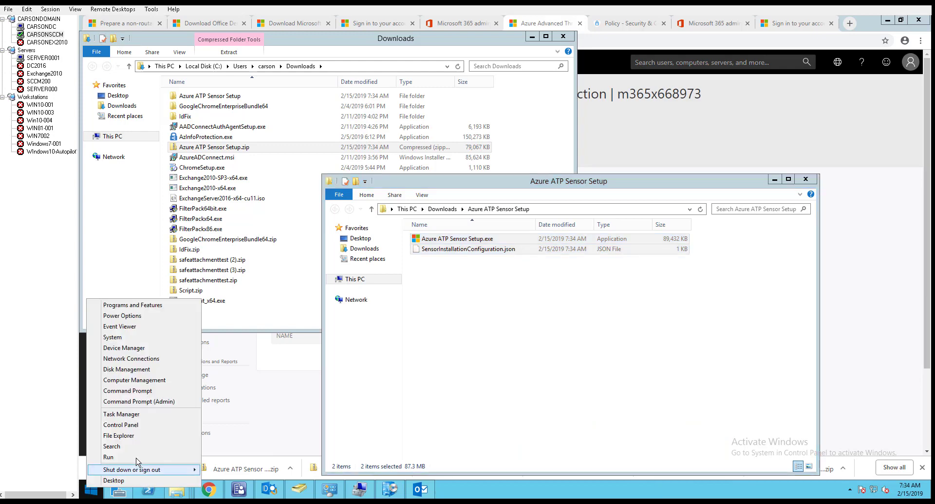
left_click(197, 457)
left_click(175, 461)
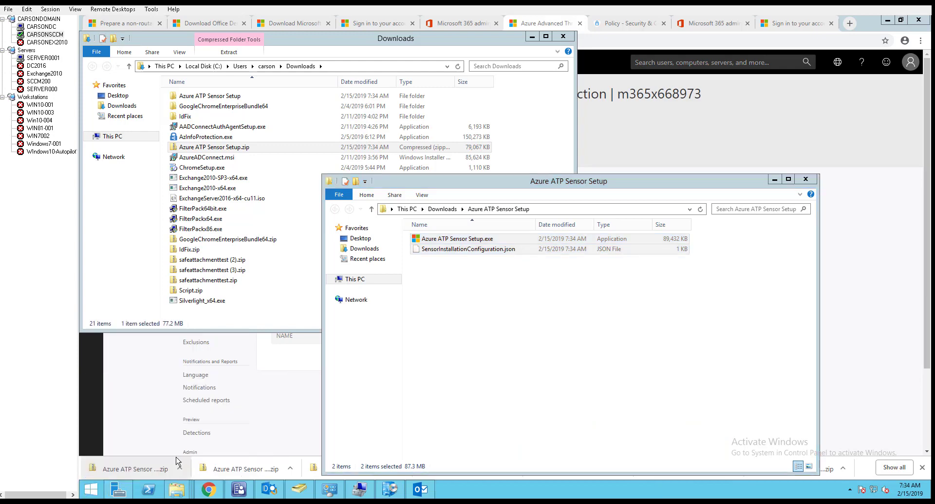
double_click(450, 81)
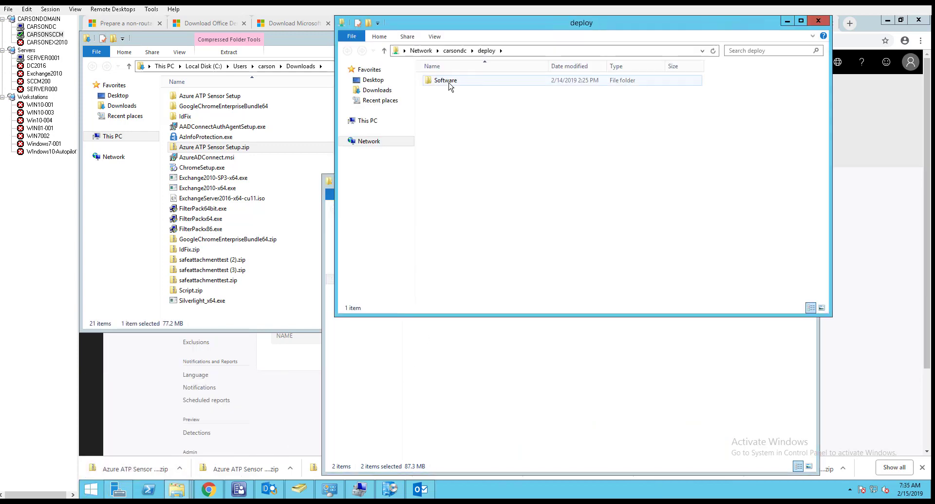
double_click(465, 81)
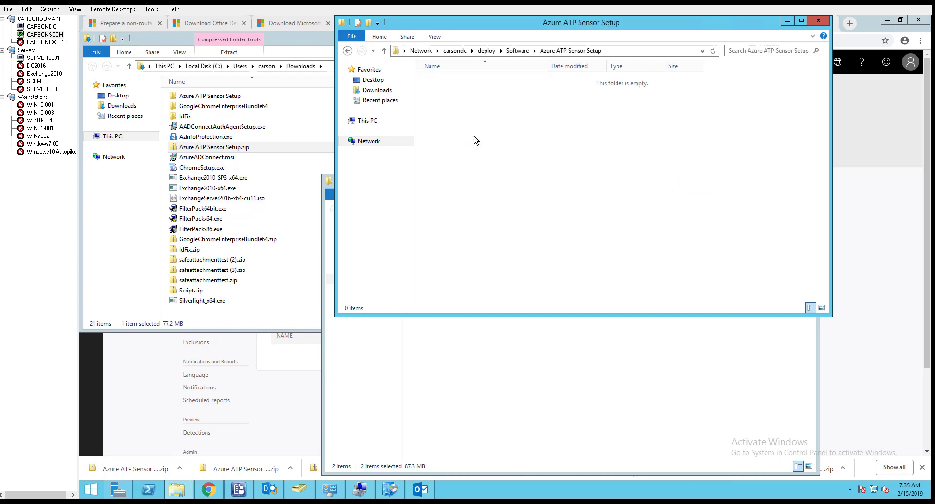
right_click(486, 122)
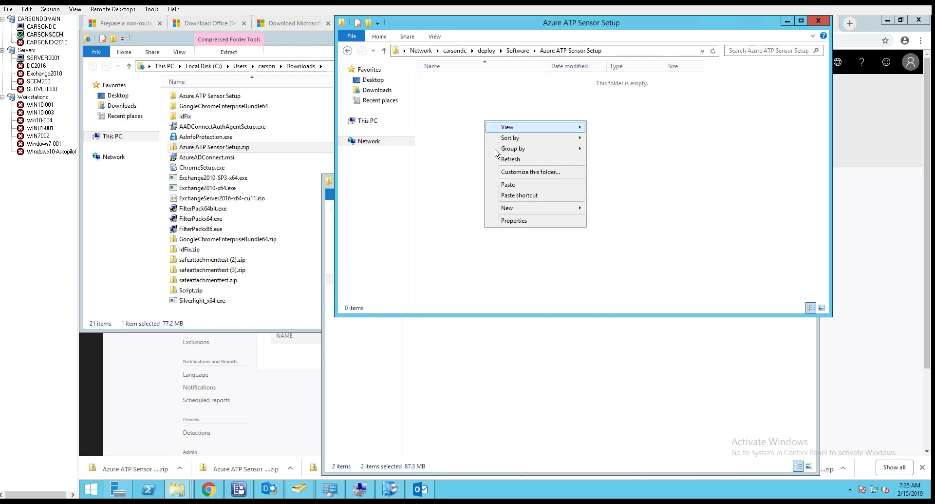
left_click(509, 185)
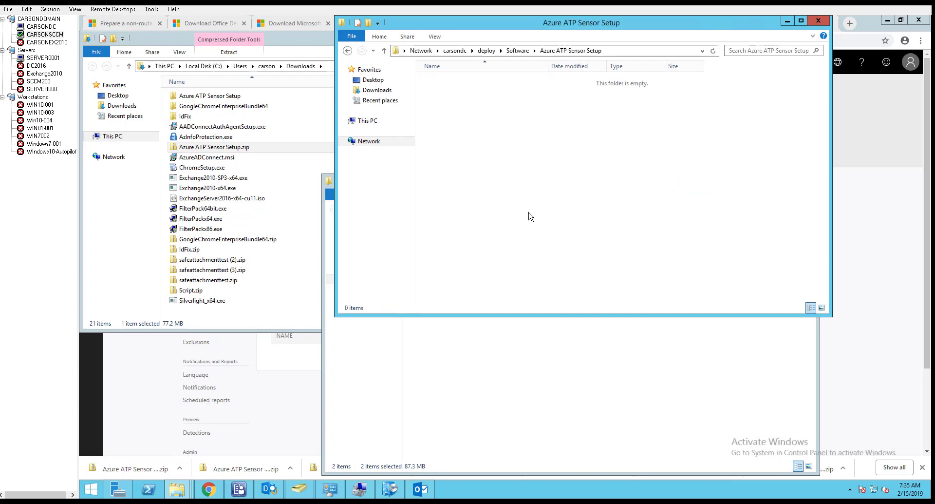
left_click(536, 249)
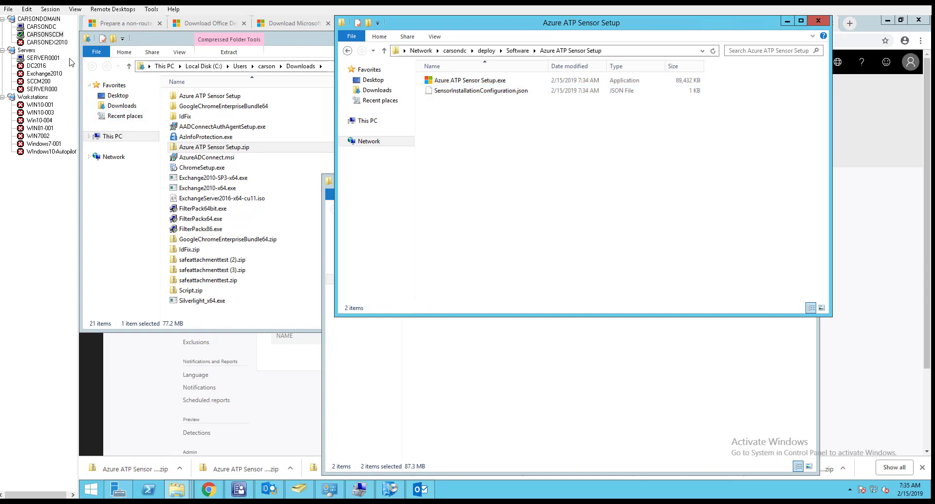
Switch to the CARSONDC session, open \\carsondc\deploy\Software\Azure ATP Sensor Setup there, and widen the Name column
left_click(42, 27)
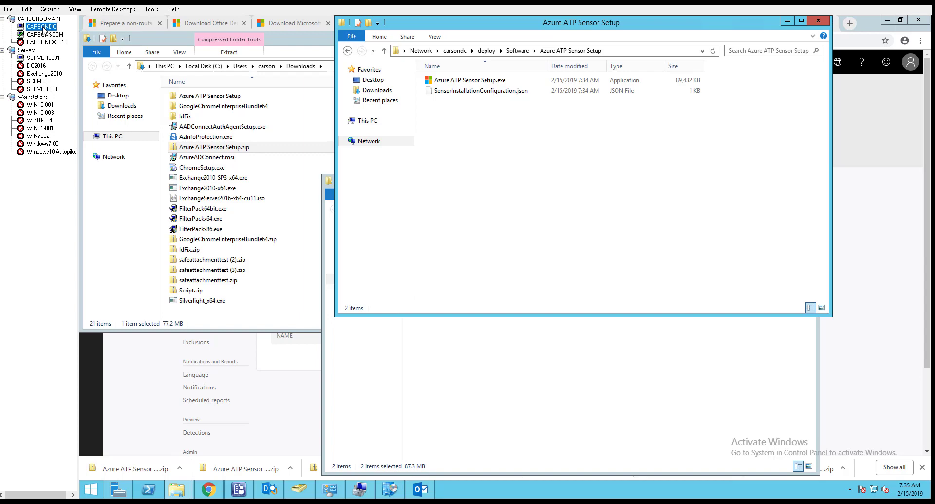
right_click(91, 489)
left_click(130, 458)
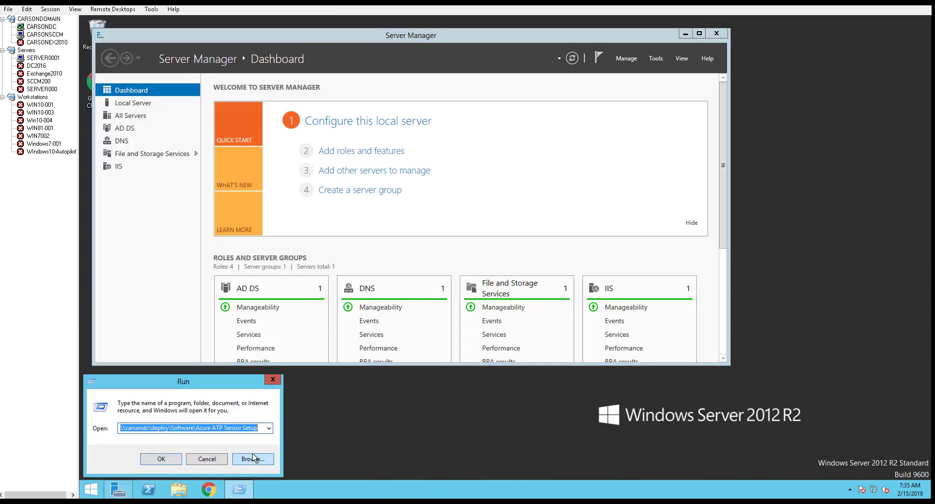
left_click(156, 461)
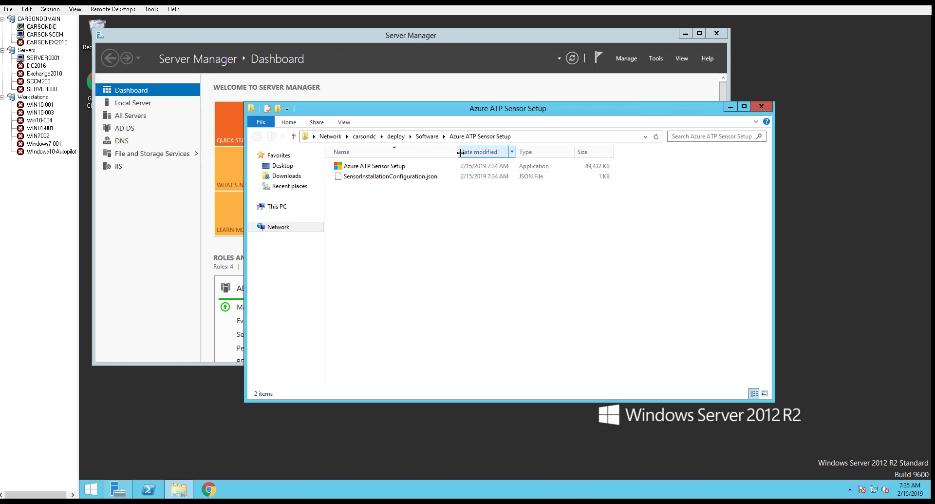
left_click_drag(458, 151, 487, 151)
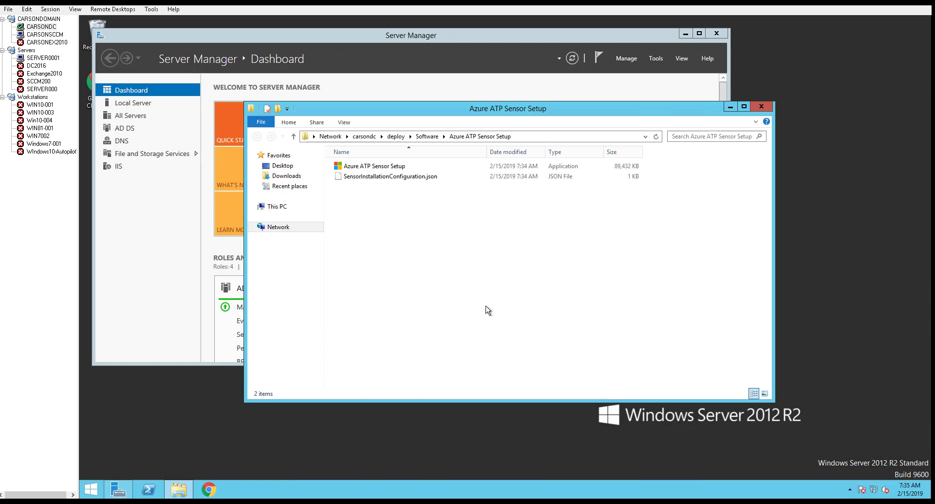
Run Azure ATP Sensor Setup as administrator and allow it through User Account Control
left_click(400, 166)
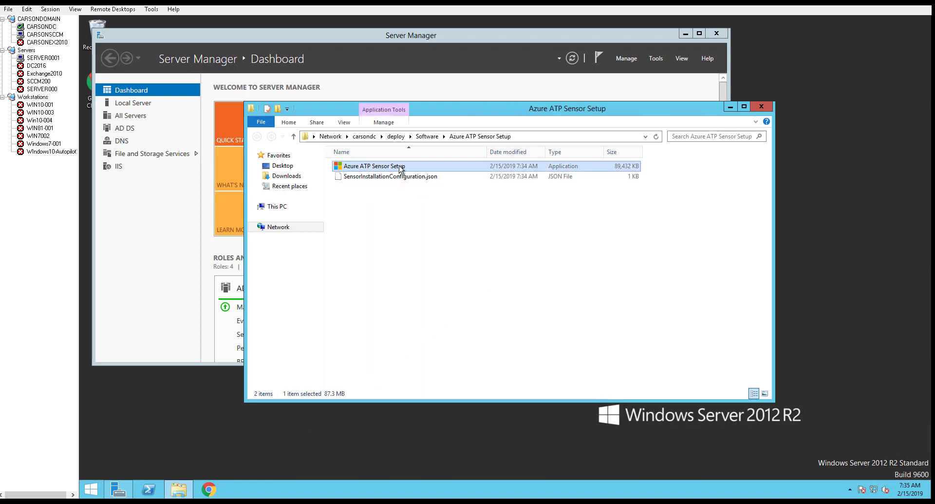
right_click(400, 166)
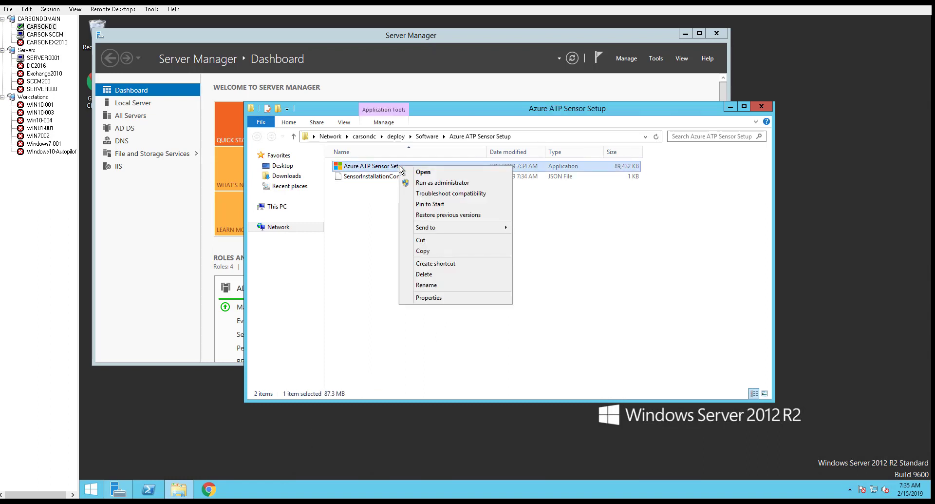
left_click(447, 183)
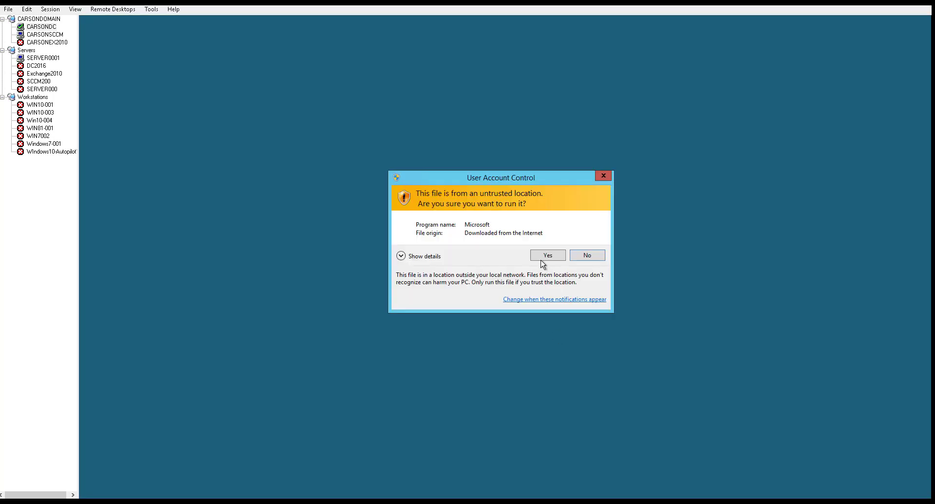
left_click(544, 256)
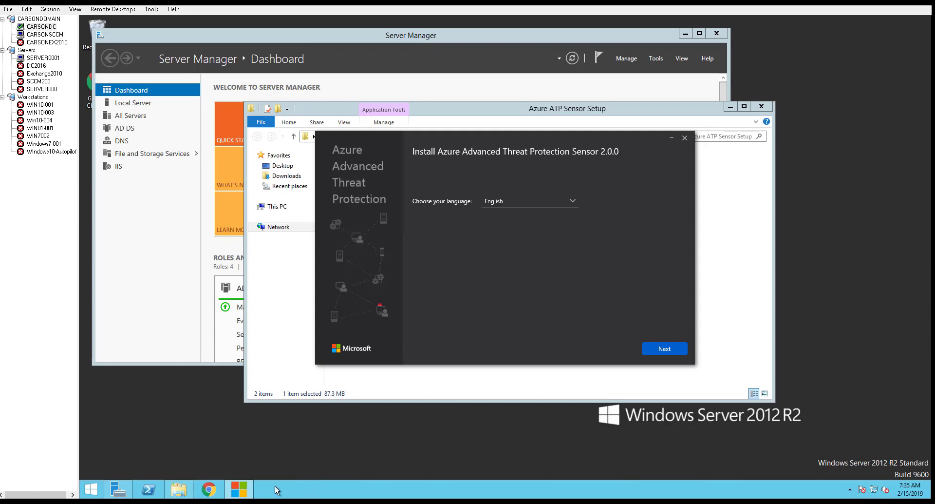
View the installed Windows updates on the domain controller through Programs and Features
right_click(91, 489)
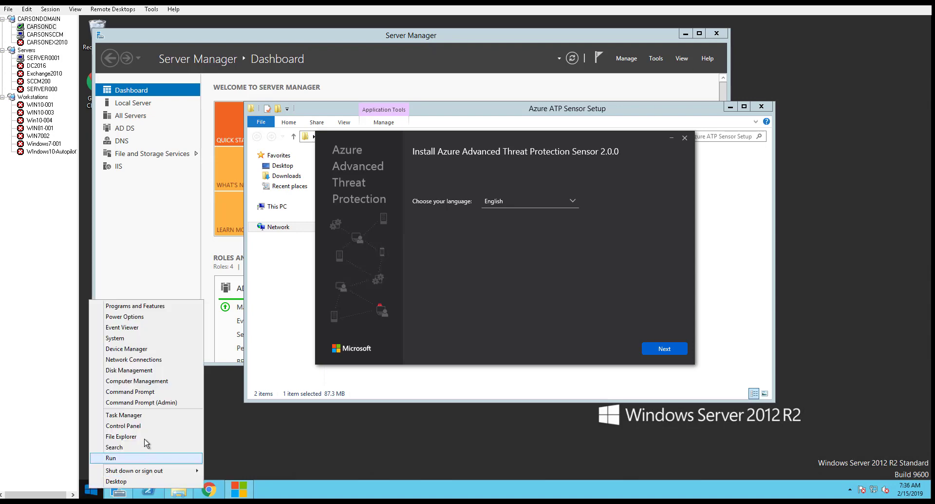
left_click(151, 426)
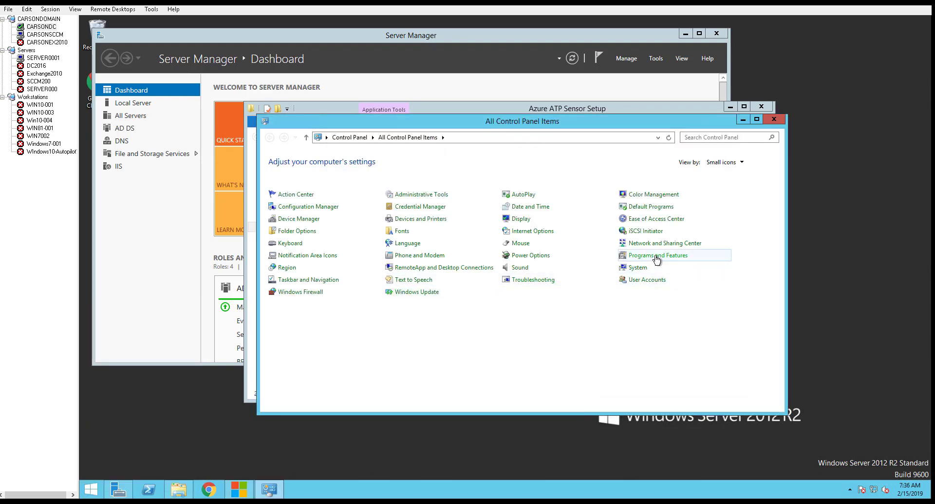
left_click(635, 256)
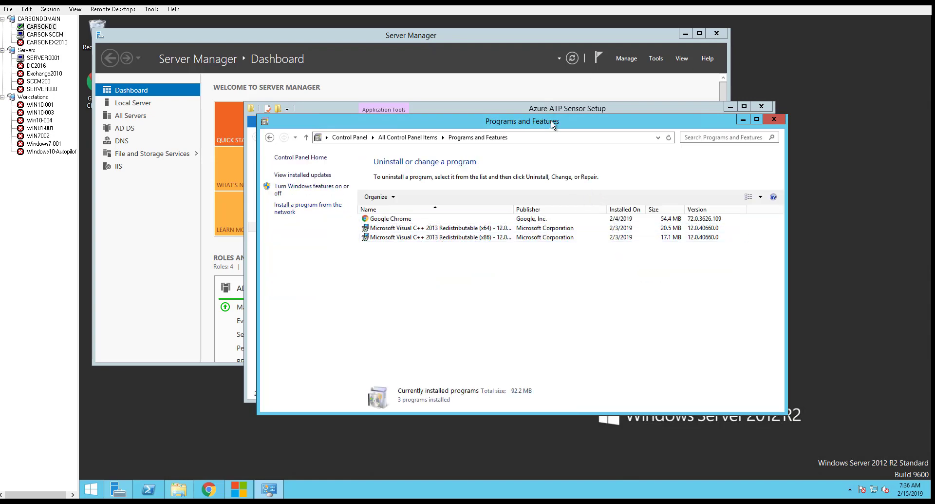
mouse_move(553, 124)
left_mouse_down()
mouse_move(610, 296)
mouse_move(559, 116)
left_mouse_up()
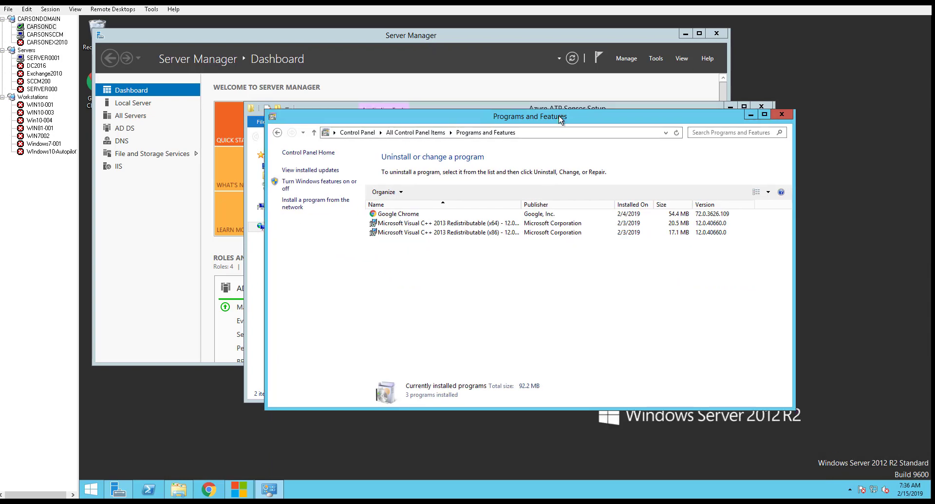
left_click(300, 170)
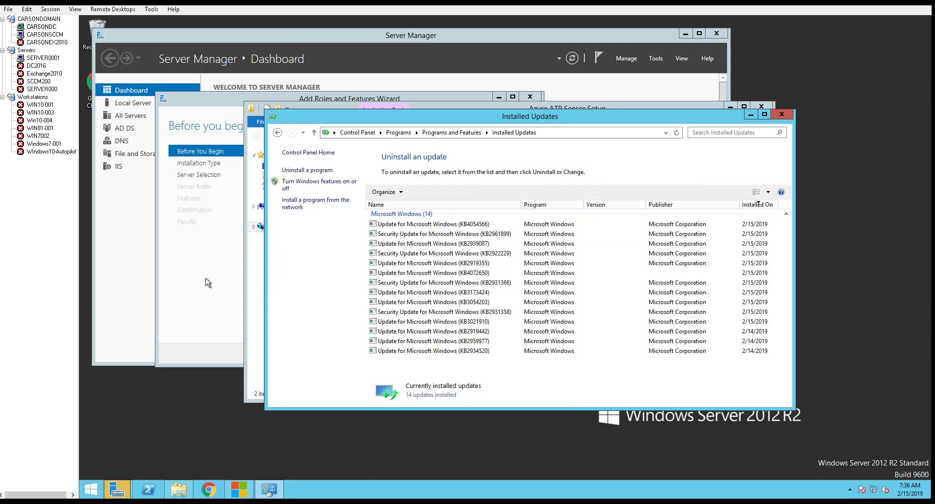
Advance the Add Roles and Features Wizard to the feature list using role-based installation, and expand .NET Framework 4.5 Features for review
left_click(217, 309)
left_click(428, 357)
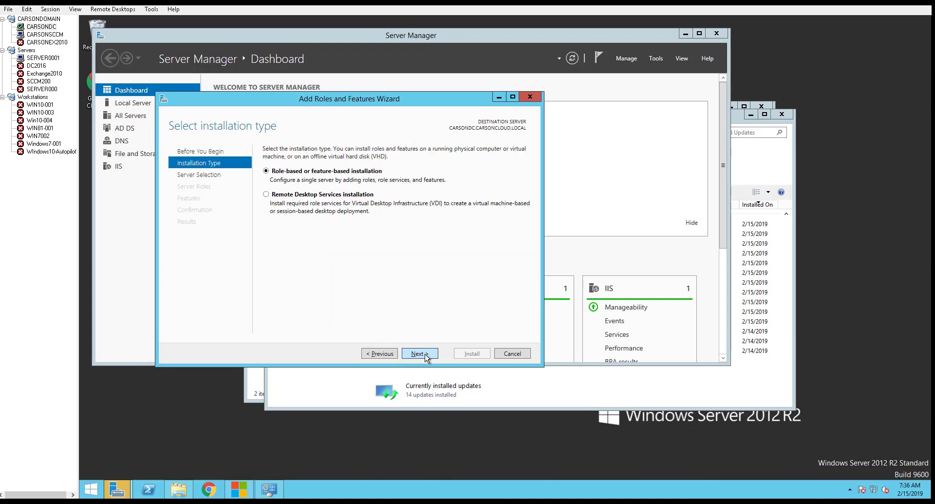
left_click(425, 358)
left_click(422, 354)
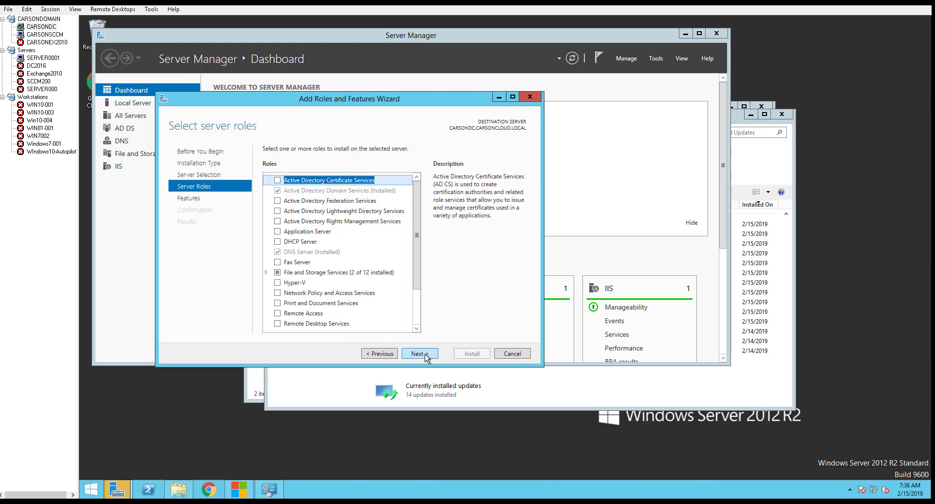
left_click(419, 352)
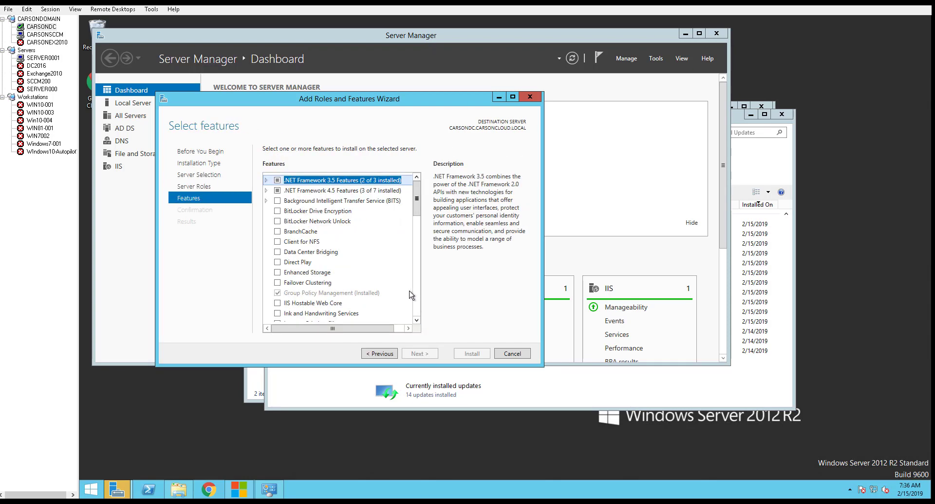
left_click(266, 192)
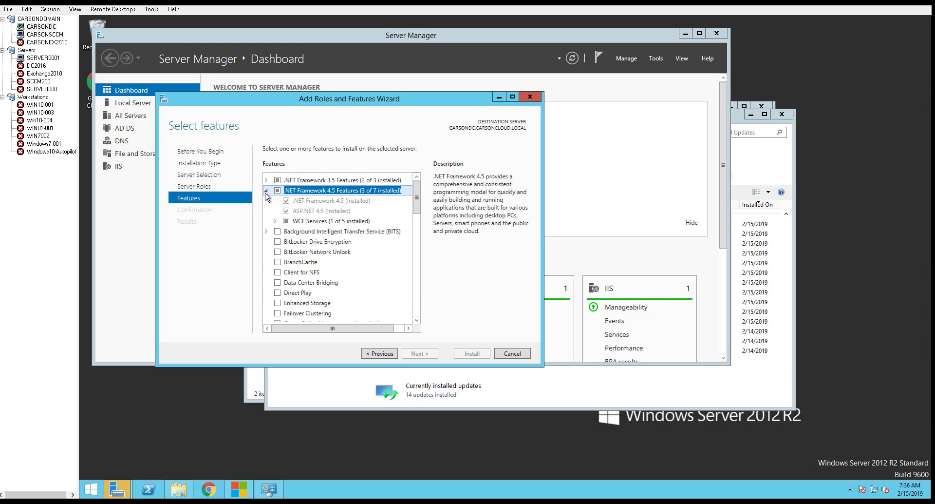
Collapse .NET Framework 4.5 Features, cancel the Add Roles and Features Wizard, and minimize the Installed Updates and Server Manager windows
left_click(266, 191)
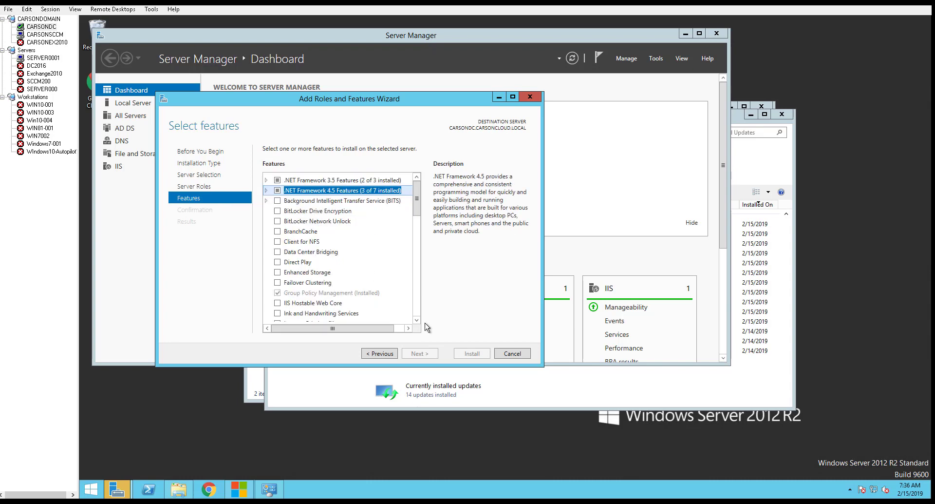
left_click(511, 354)
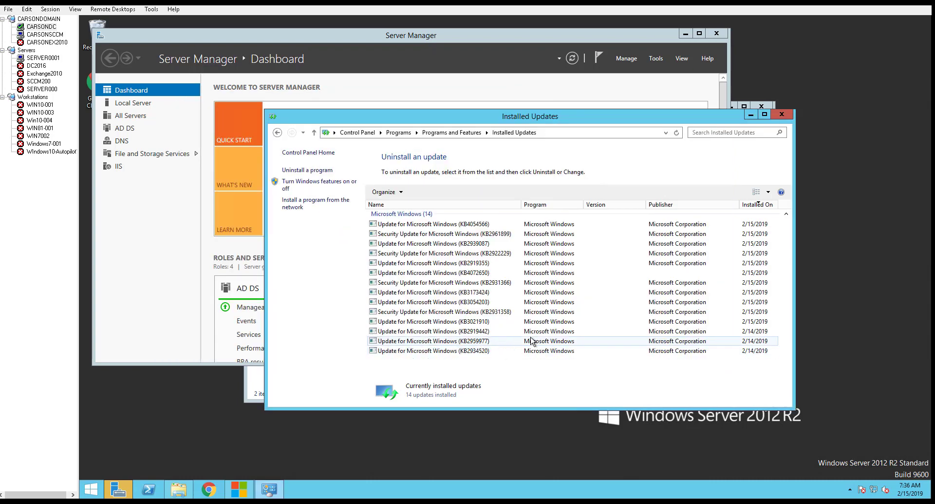
left_click(751, 115)
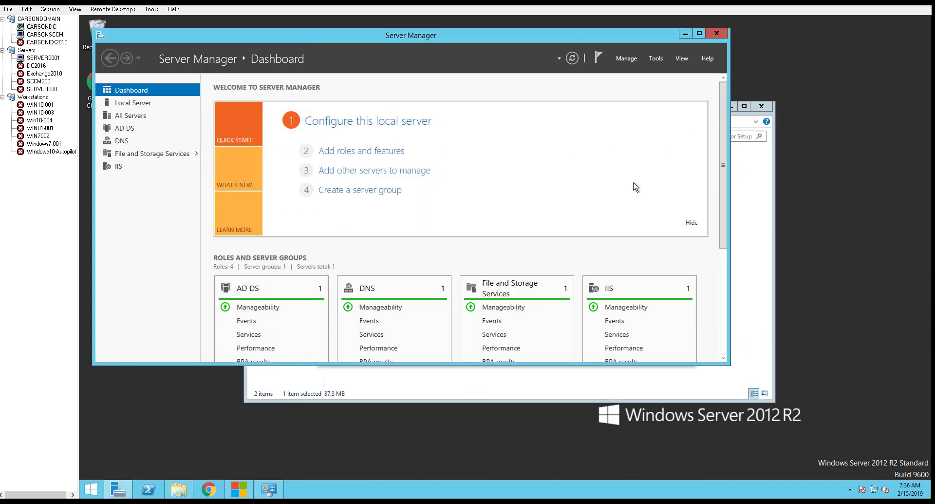
left_click(686, 33)
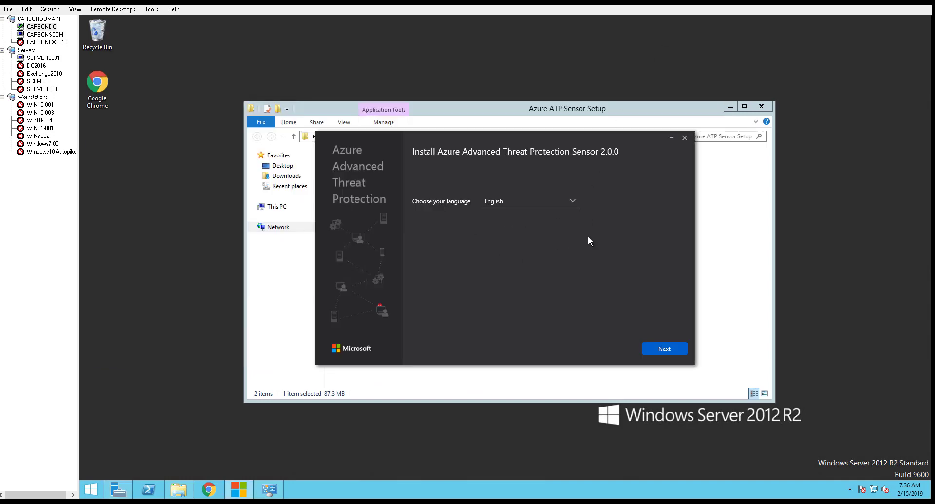
Advance the Azure ATP sensor setup to the sensor configuration page with English as the language and the Sensor deployment type
left_click(661, 349)
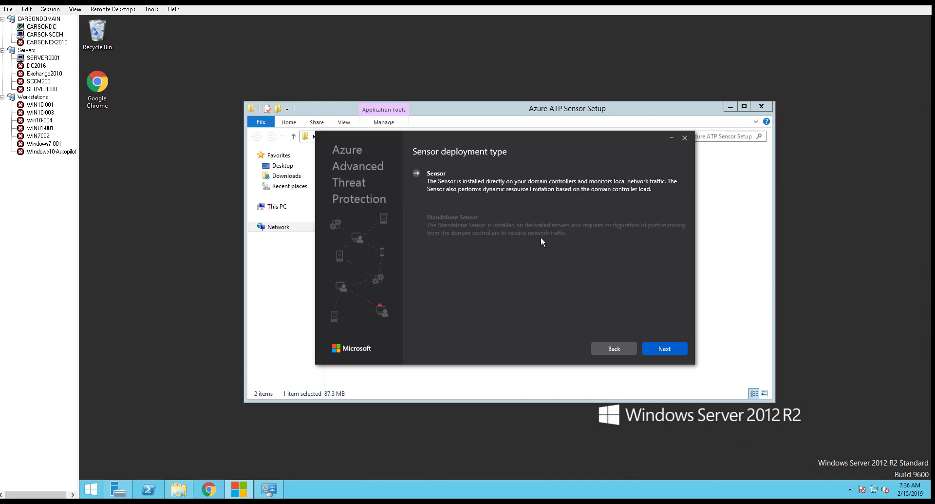
left_click(665, 348)
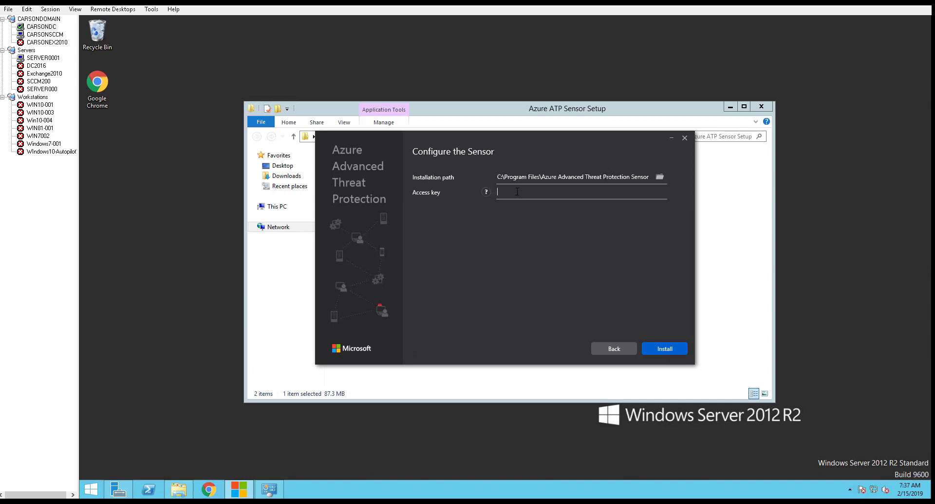
Switch to the CARSONSCCM session and copy the access key from the Azure ATP portal's Sensors page in Chrome
left_click(45, 34)
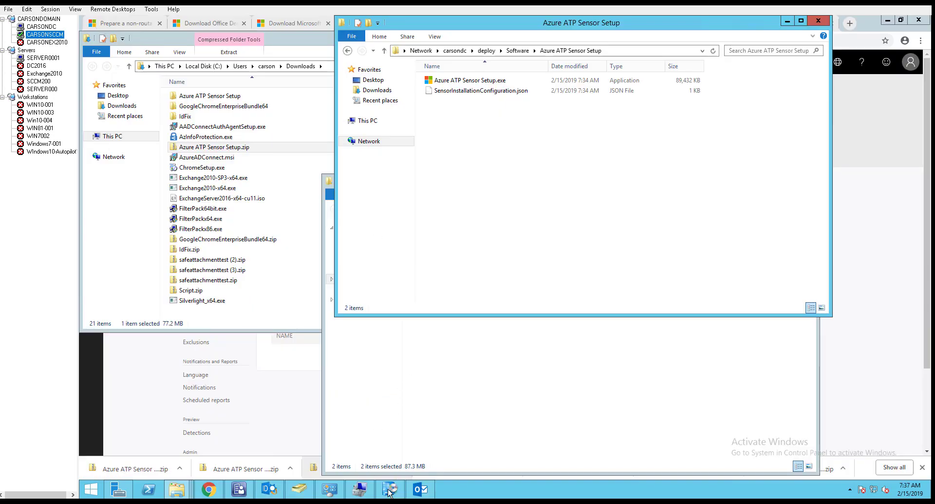
left_click(198, 489)
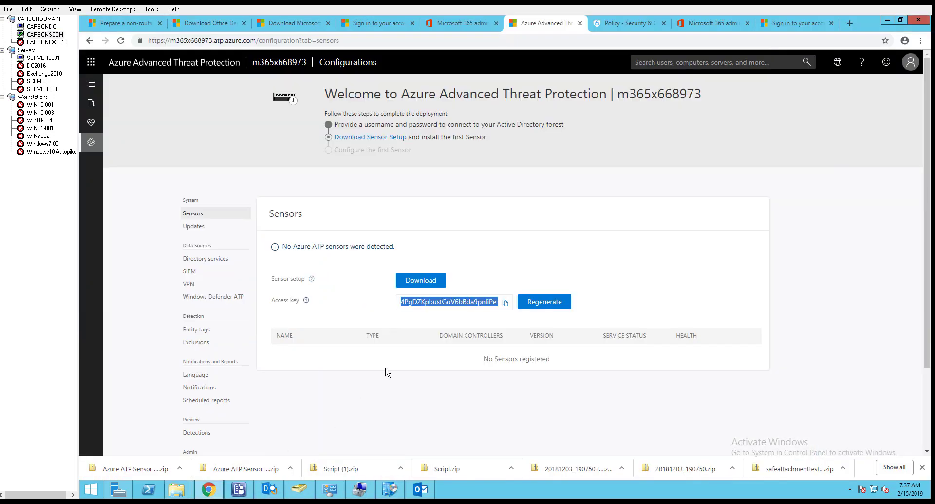
left_click(505, 302)
Return to the CARSONDC session, paste the access key into the sensor setup, install to the default path and finish the setup
left_click(48, 28)
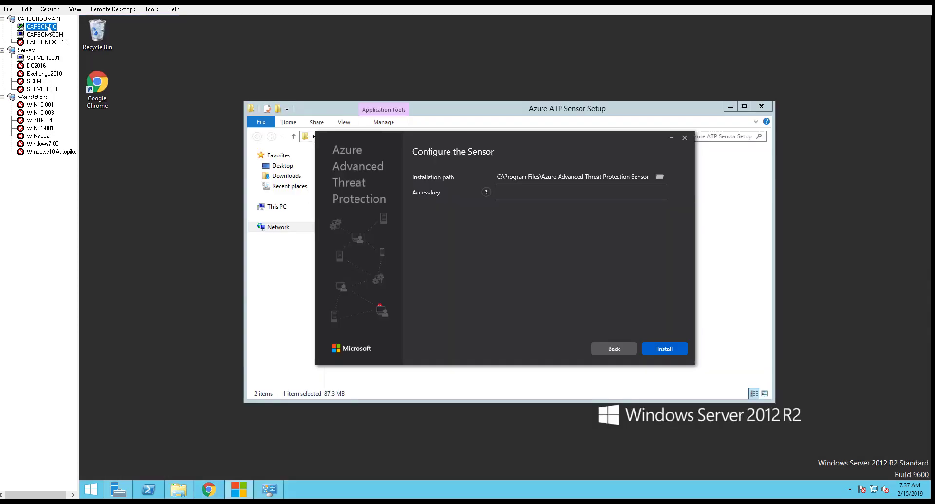
left_click(507, 194)
key("ctrl+v")
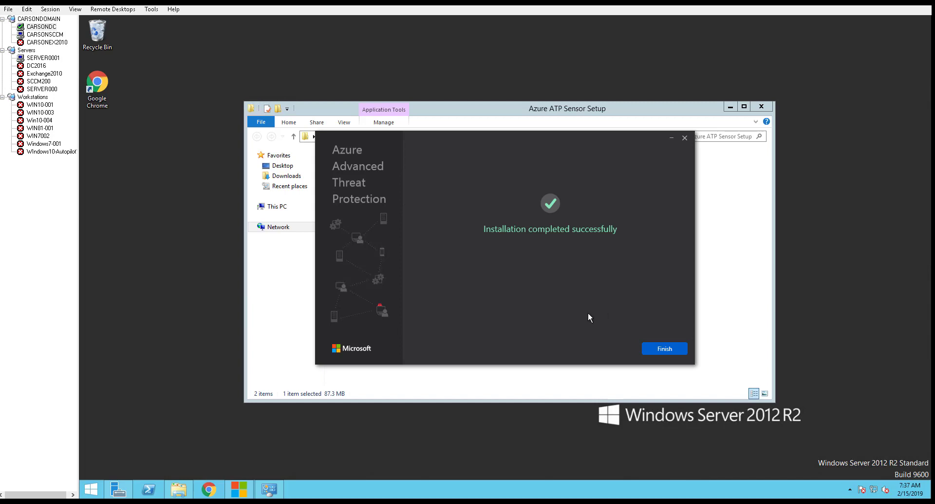
left_click(670, 349)
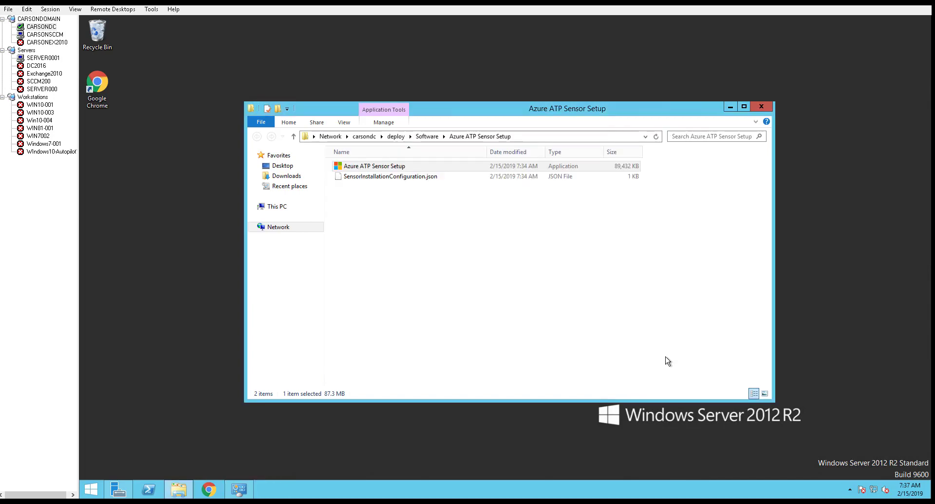
Switch to the CARSONSCCM session, view the CARSONDC sensor's settings in the Azure ATP portal, cancel them and reload the Sensors page
left_click(44, 35)
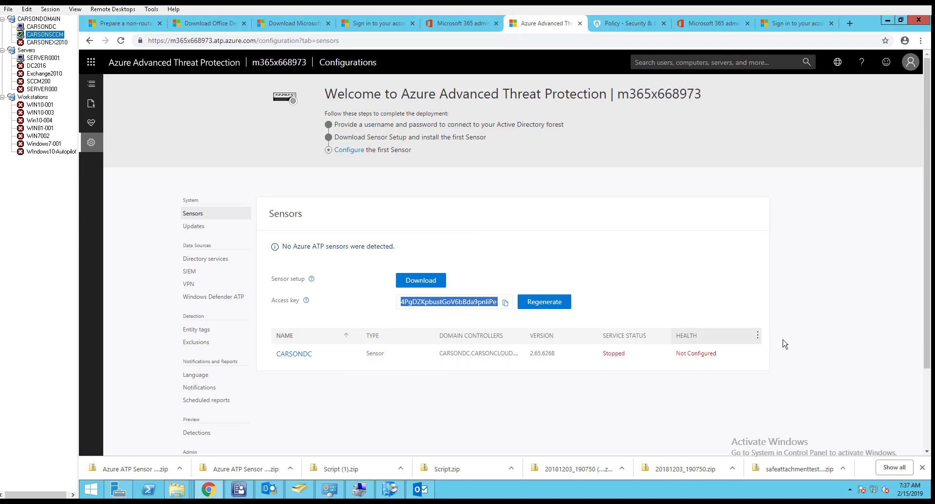
scroll(633, 345, "down", 1)
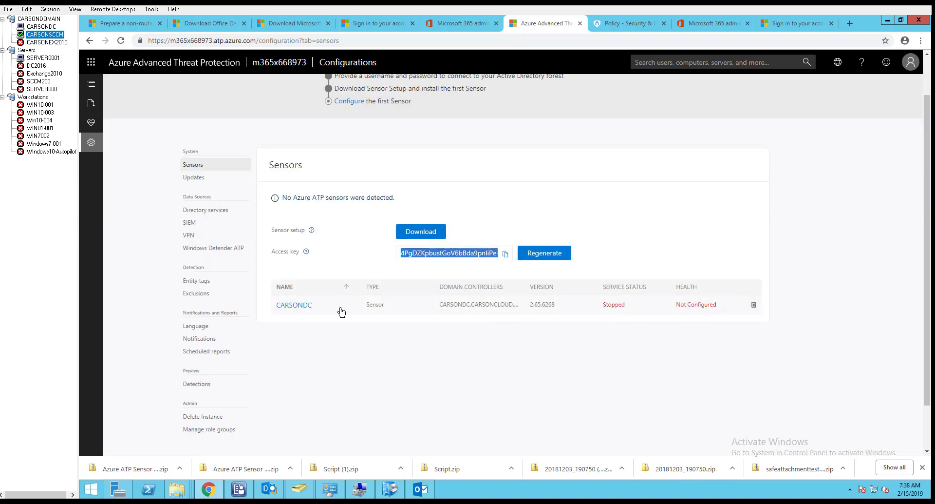
left_click(305, 307)
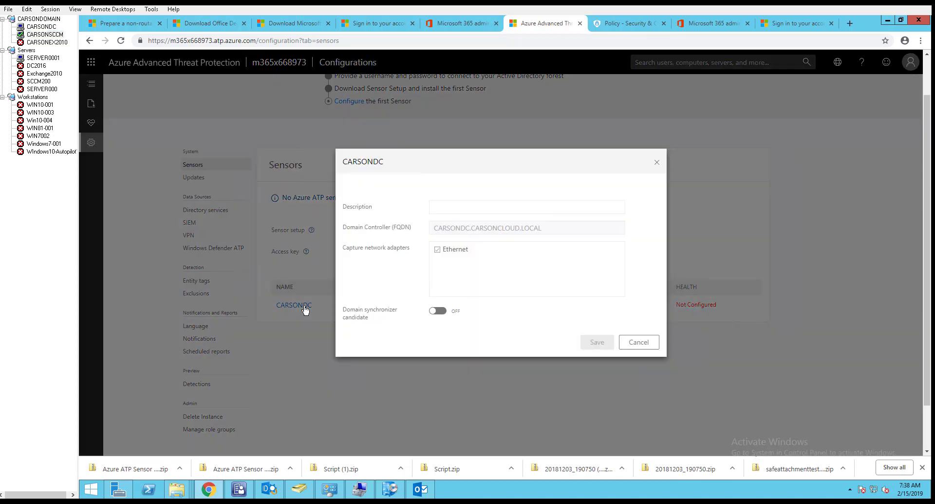
left_click(640, 343)
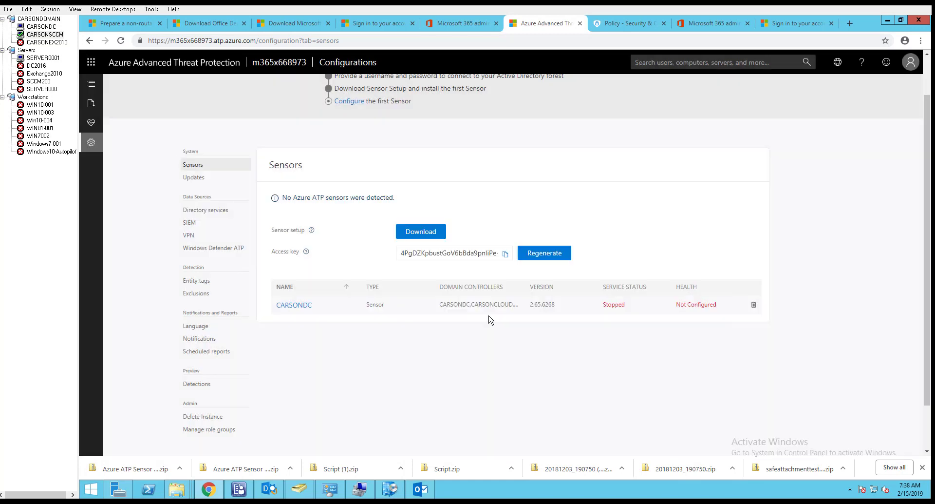
left_click(125, 43)
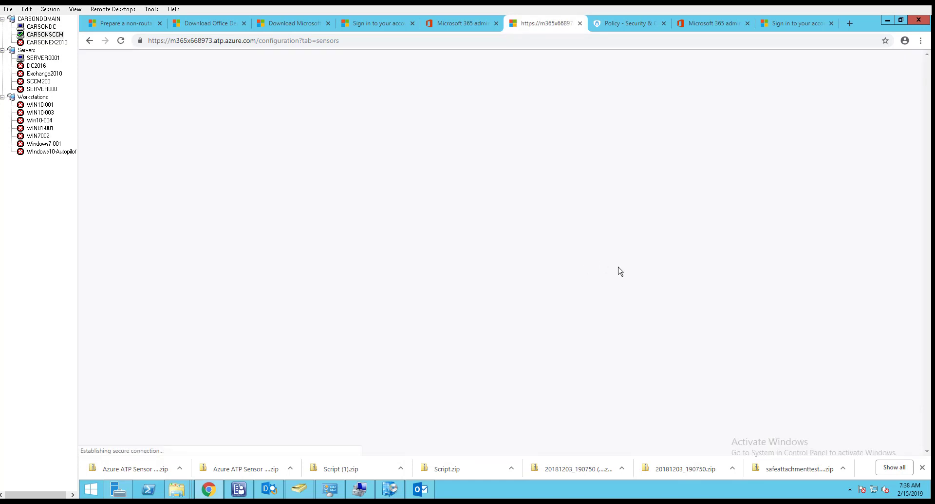